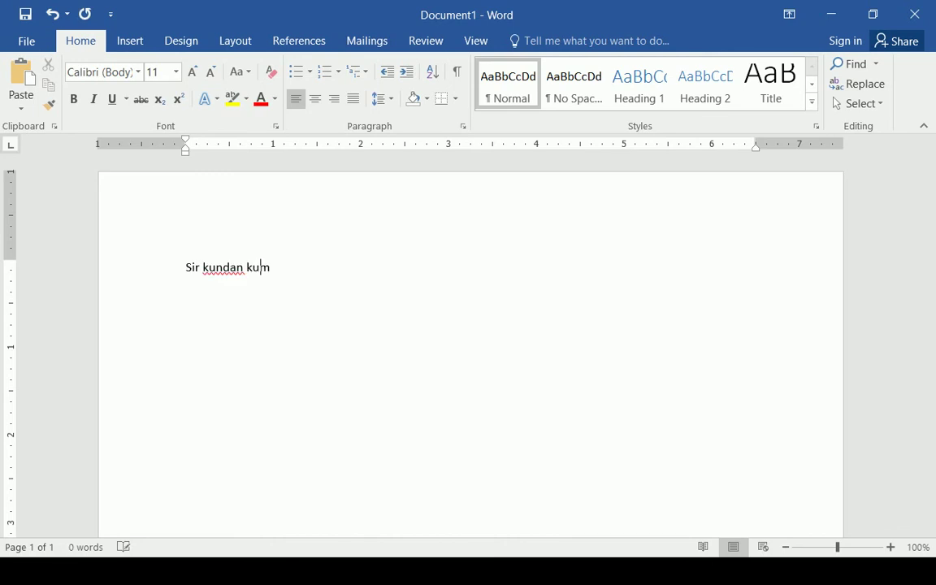
- Clear the existing line and retype it as lowercase "sir" followed by the person's full name
key(BackSpace)
key(BackSpace)
key(BackSpace)
key(BackSpace)
key(BackSpace)
key(BackSpace)
key(BackSpace)
key(BackSpace)
key(BackSpace)
key(BackSpace)
key(BackSpace)
key(BackSpace)
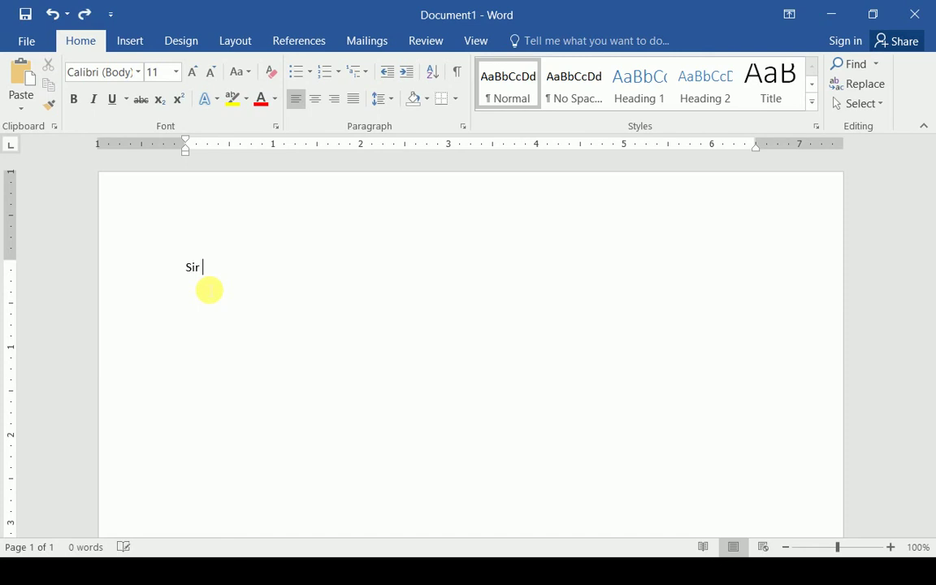
double_click(208, 290)
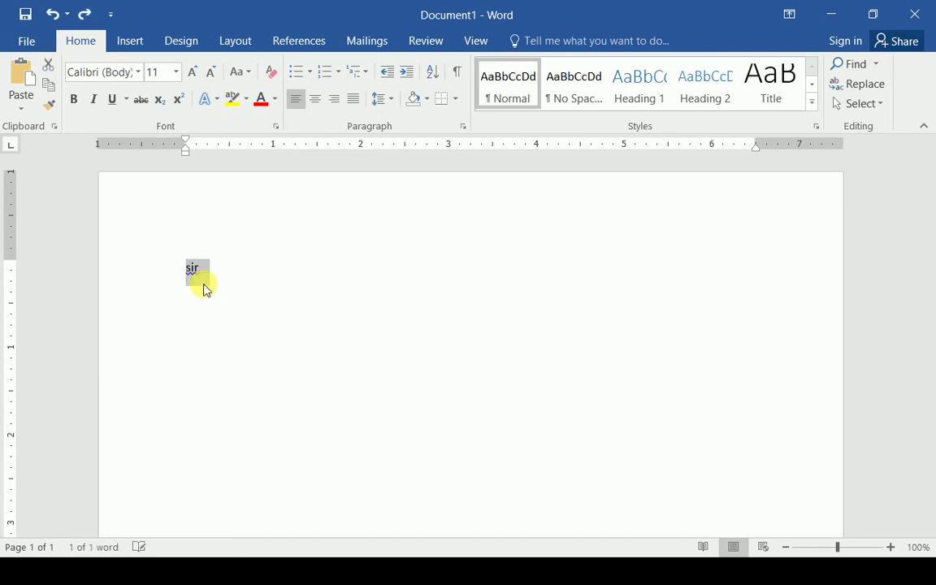
key(BackSpace)
text(s)
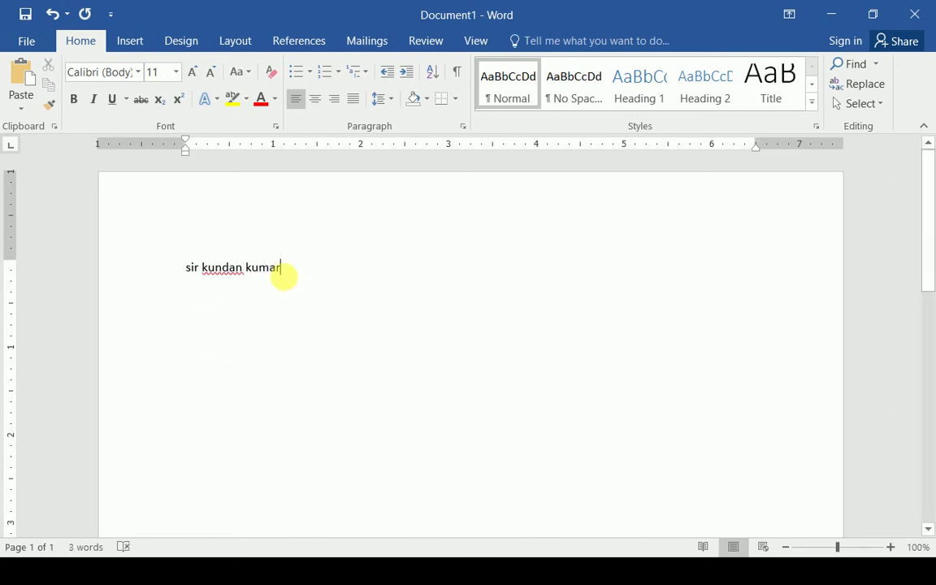
- Delete the full name after "sir" and undo the deletion
drag(280, 267, 202, 268)
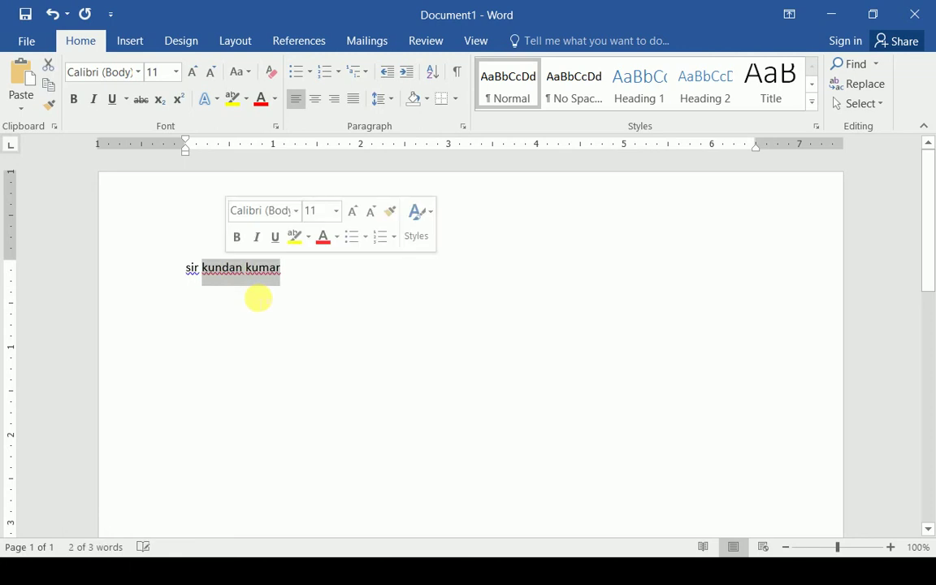
key(BackSpace)
key(ctrl+z)
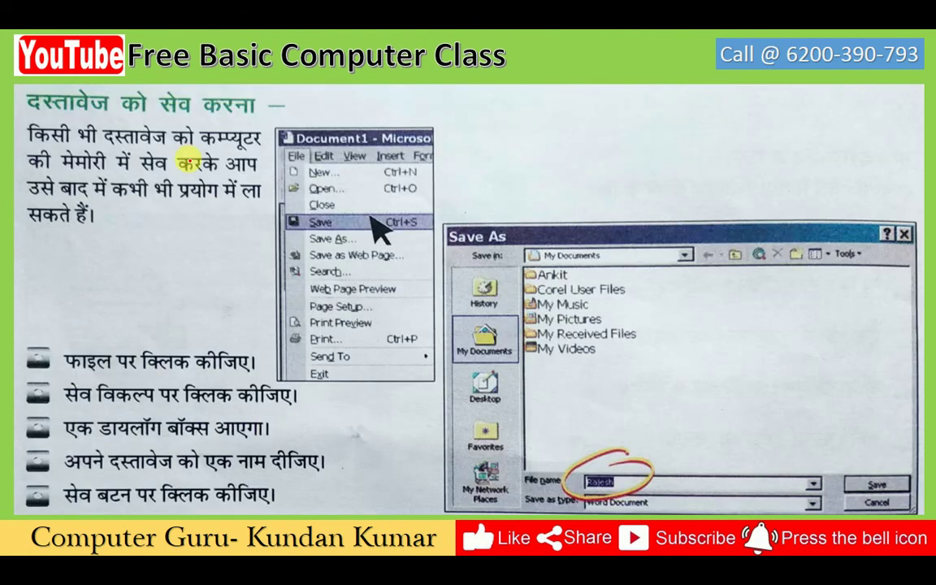
- In the PowerPoint slide show, mark the heading on saving documents and underline its five instructions with the red pen
drag(249, 124, 291, 118)
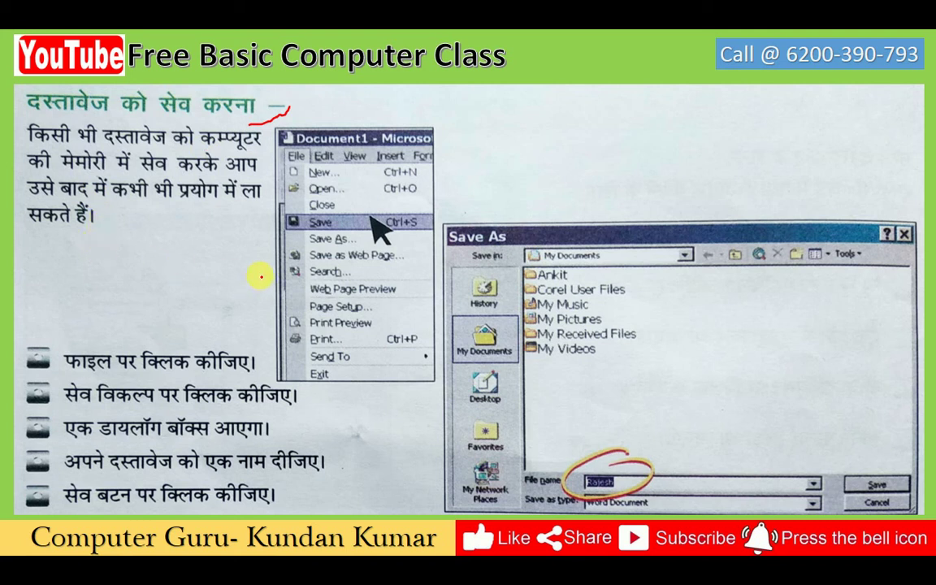
drag(143, 370, 247, 366)
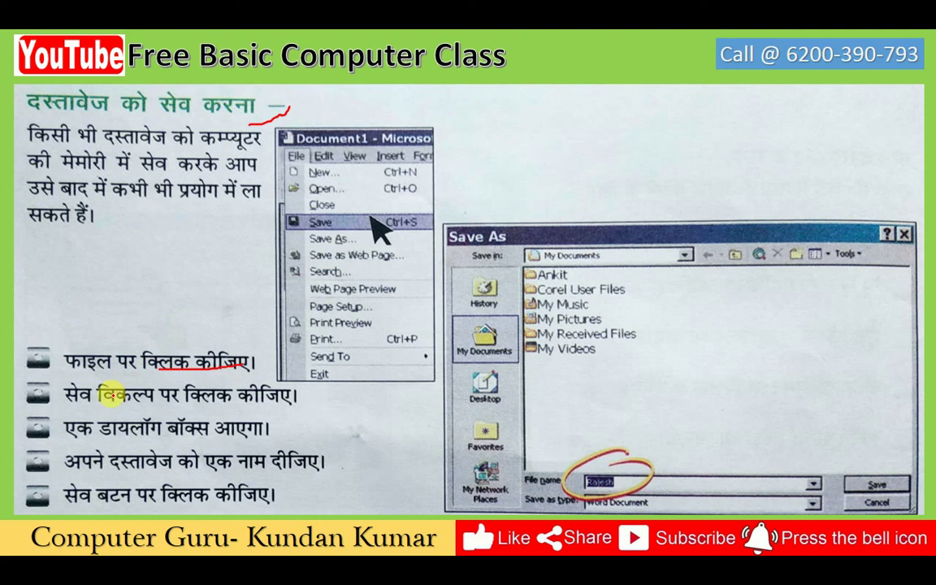
drag(186, 400, 250, 400)
drag(124, 435, 162, 434)
drag(142, 472, 231, 471)
drag(150, 495, 218, 494)
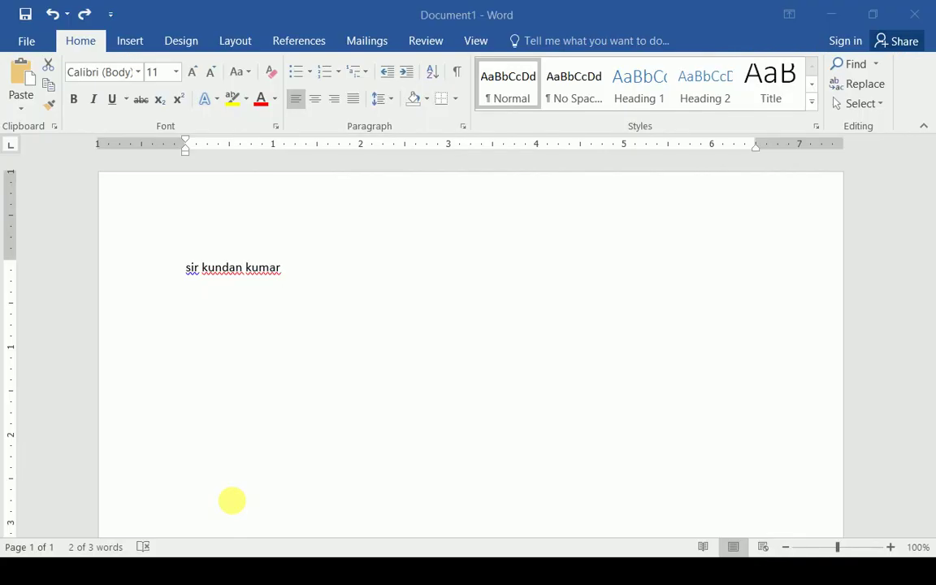
- Switch to Word and save the document to the Desktop as a Word Document named 123
key(ctrl+shift+Left)
key(ctrl+shift+Left)
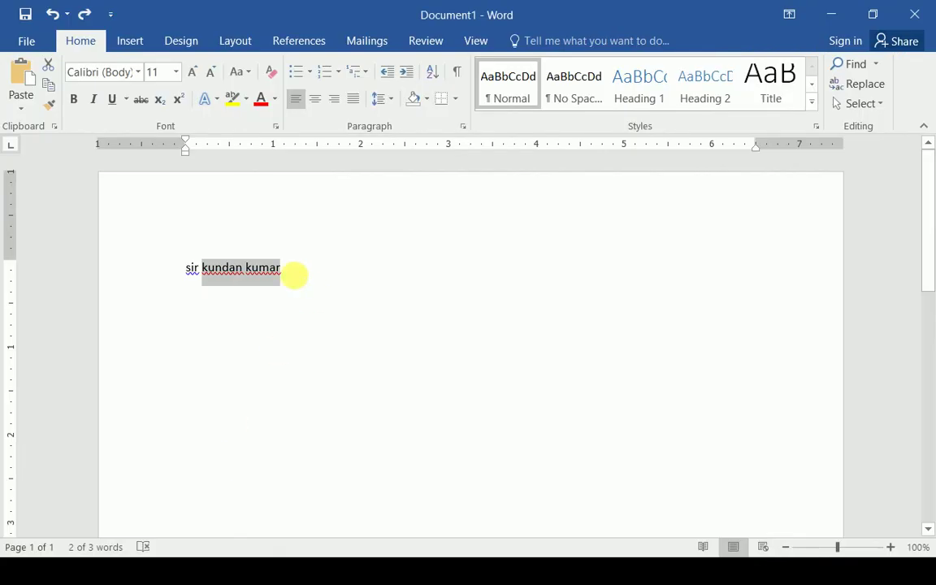
click(294, 262)
click(31, 41)
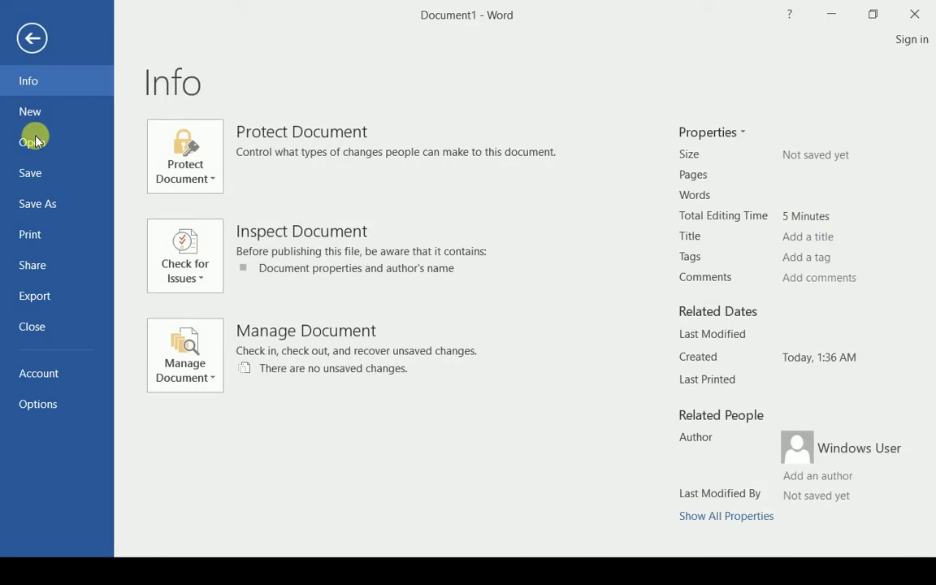
click(36, 179)
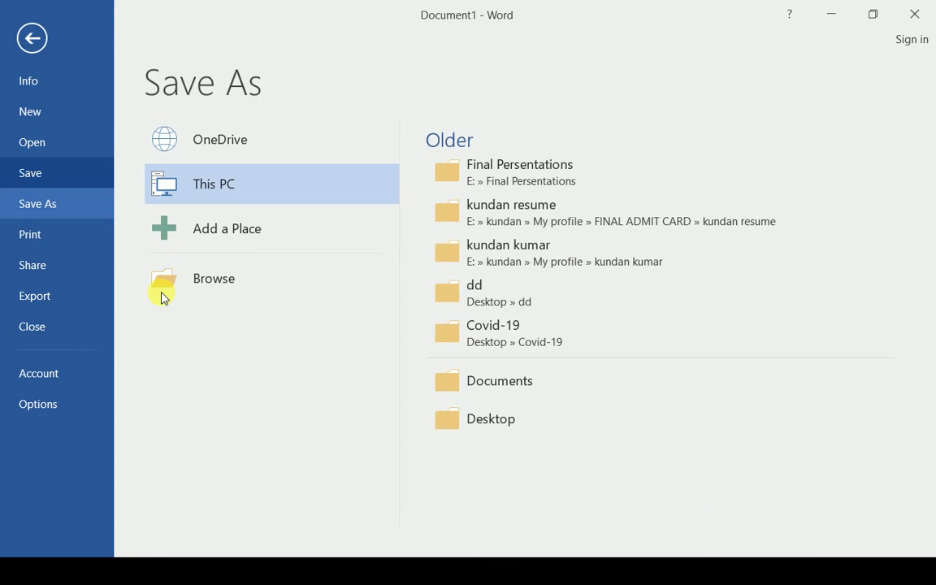
click(217, 280)
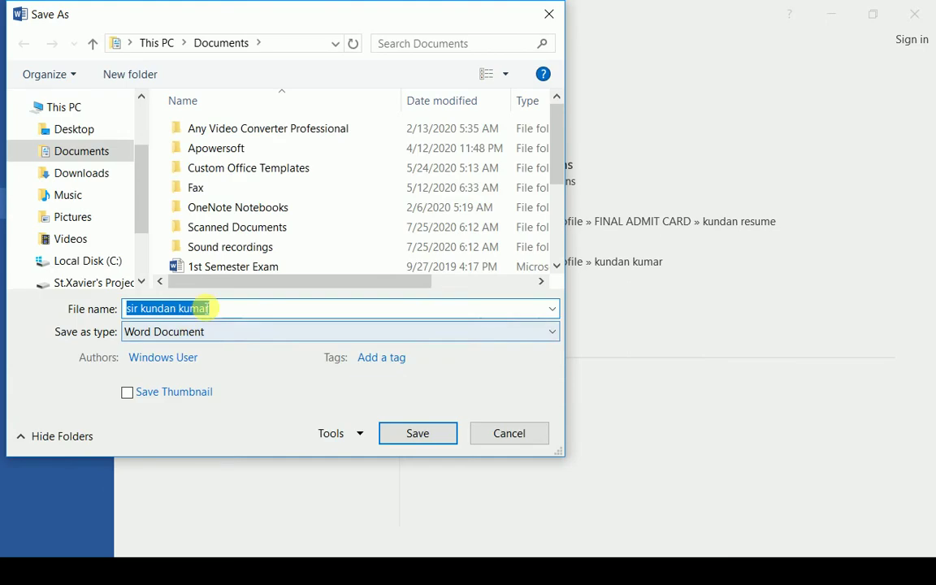
click(77, 131)
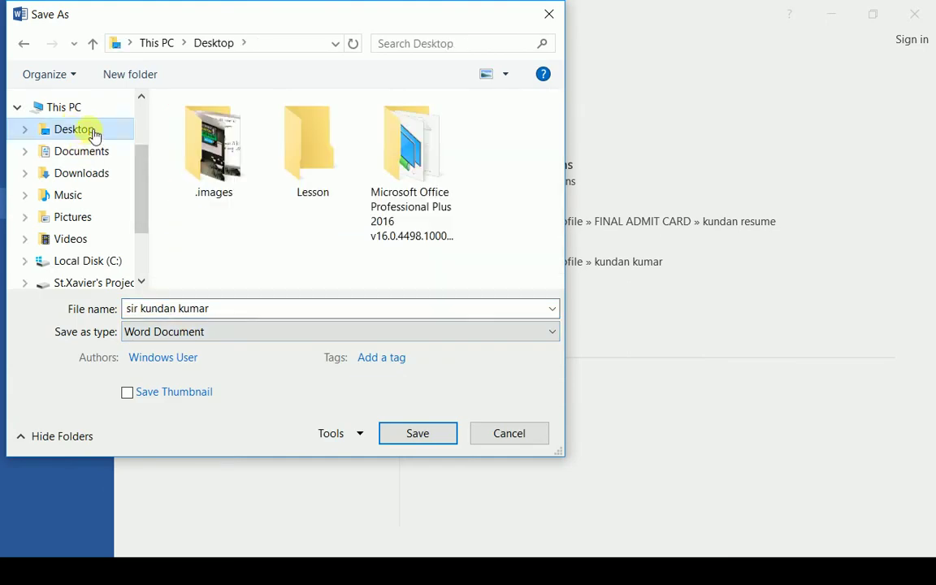
click(224, 309)
key(BackSpace)
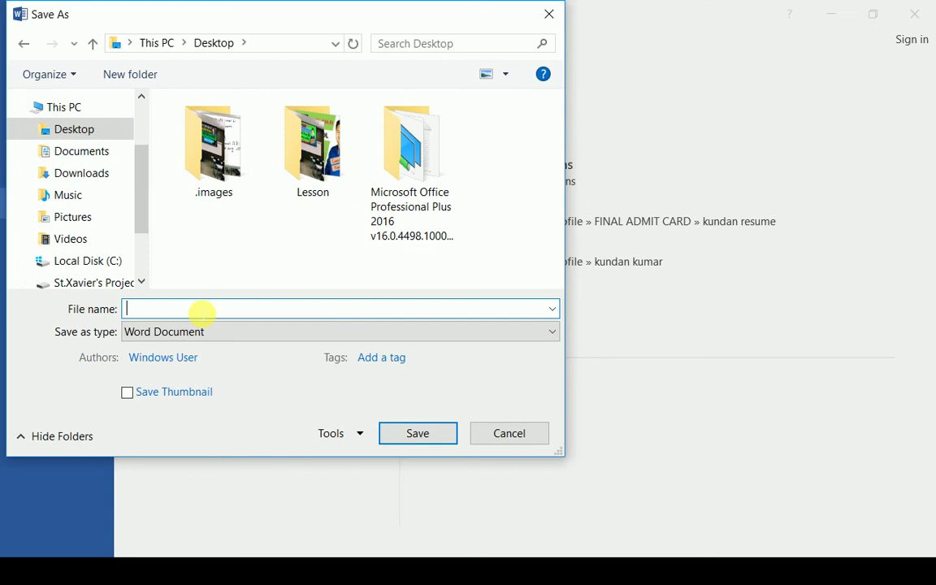
text(123)
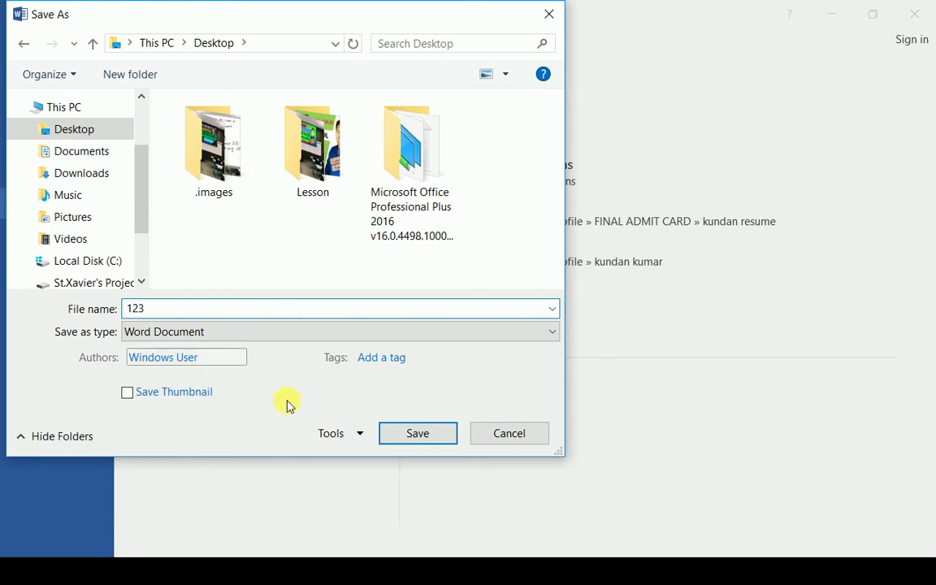
click(416, 433)
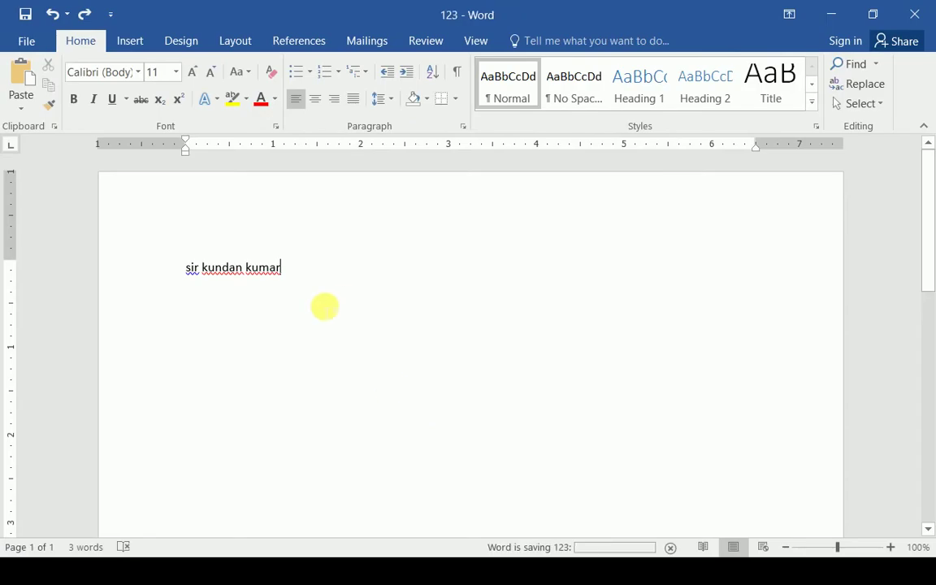
- Create a new blank document
click(25, 42)
click(47, 113)
click(213, 265)
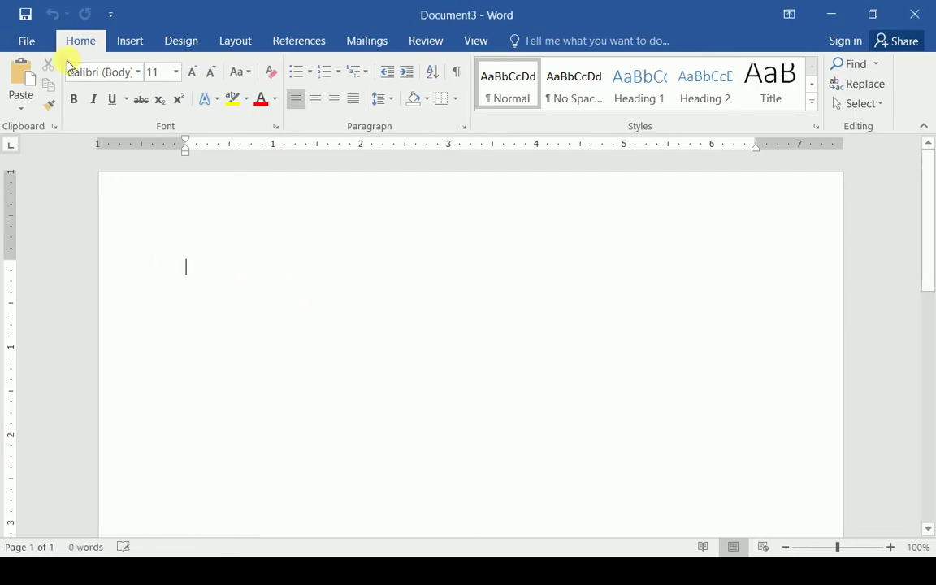
- Browse for the saved document 123 on the Desktop and open it
click(20, 40)
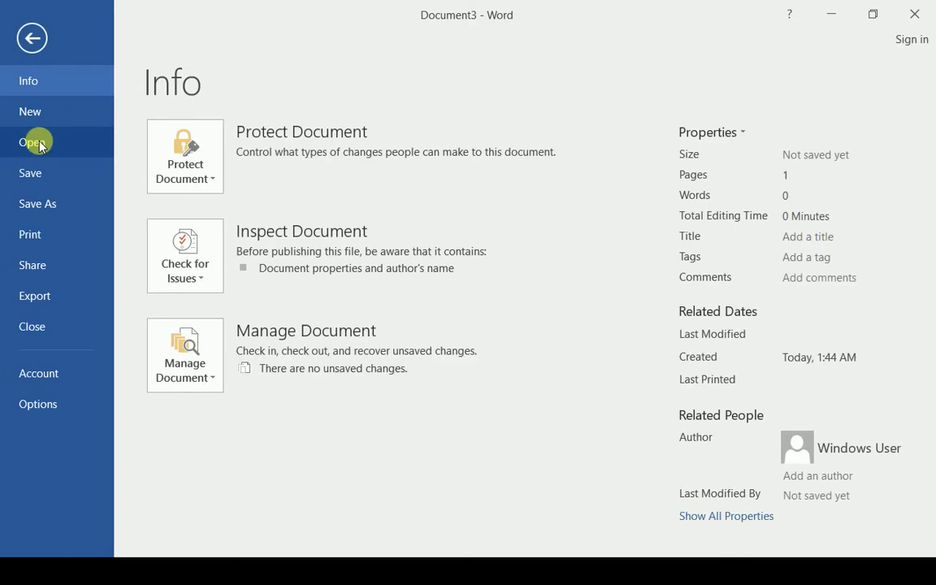
click(37, 140)
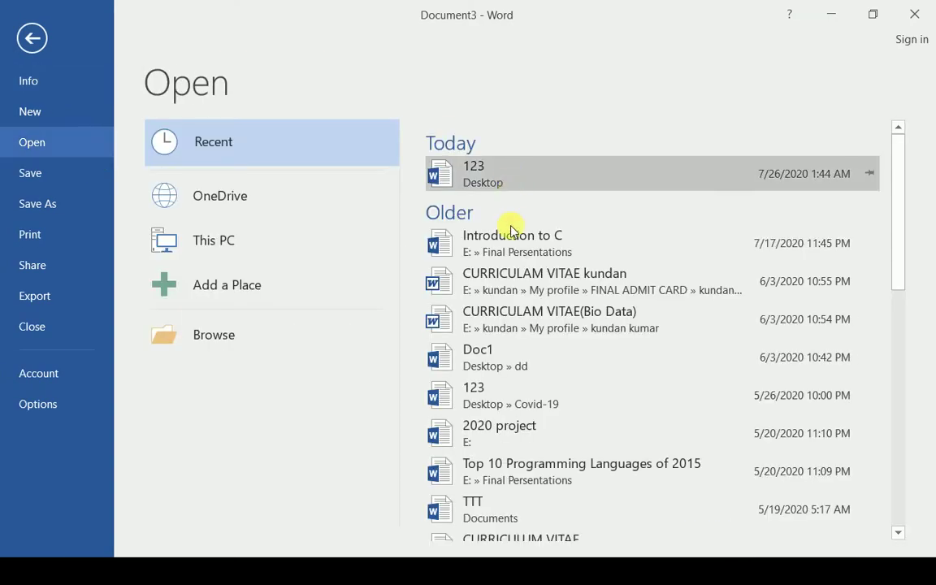
click(244, 336)
click(194, 188)
click(412, 407)
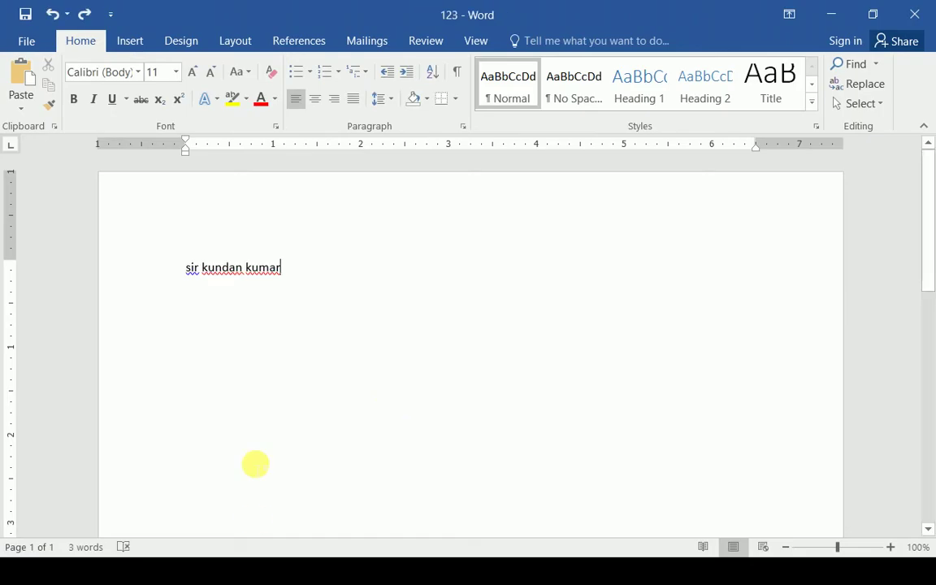
- Switch to the PowerPoint slide show, advance one slide, and tick the heading on closing documents and the window close instruction in red
key(alt+Tab)
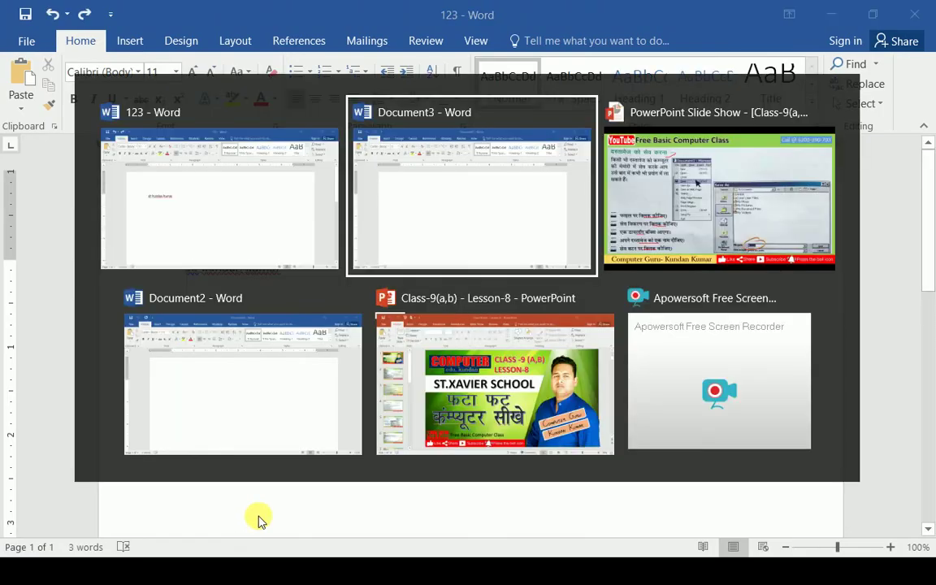
key(alt+Tab)
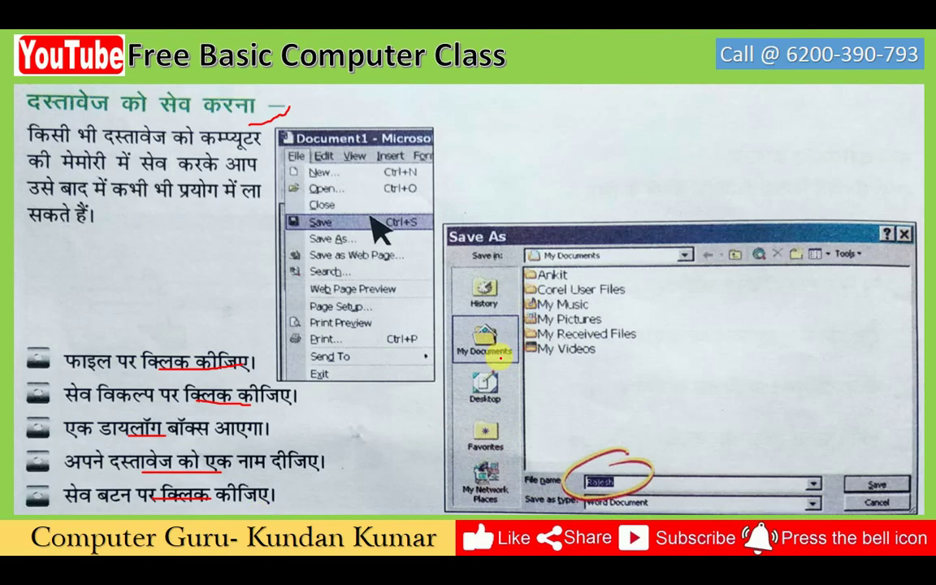
click(501, 357)
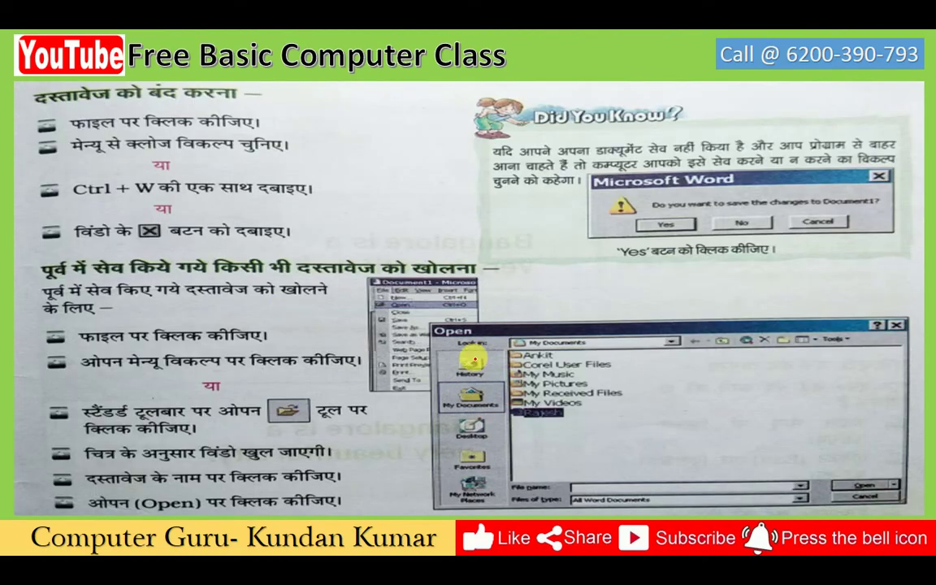
drag(209, 105, 224, 90)
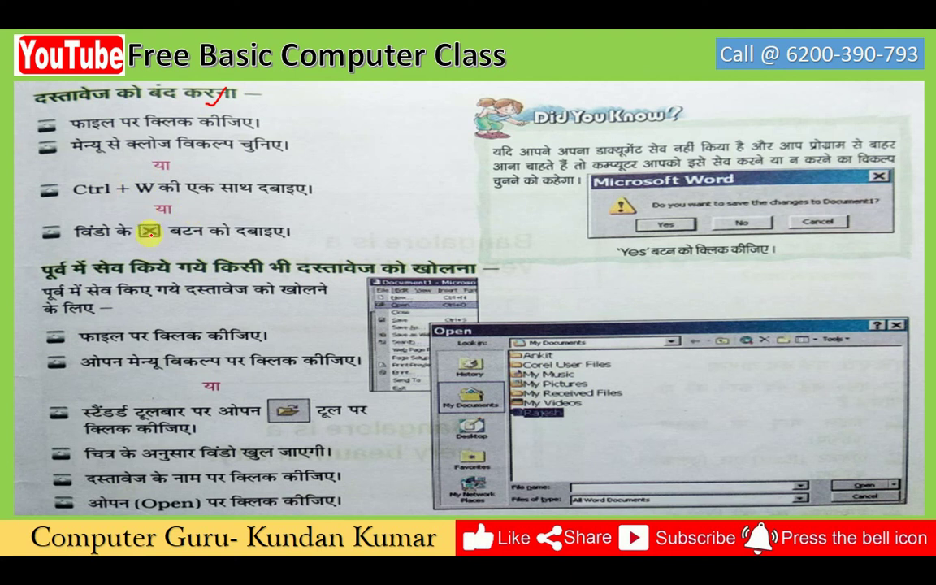
drag(270, 221, 286, 218)
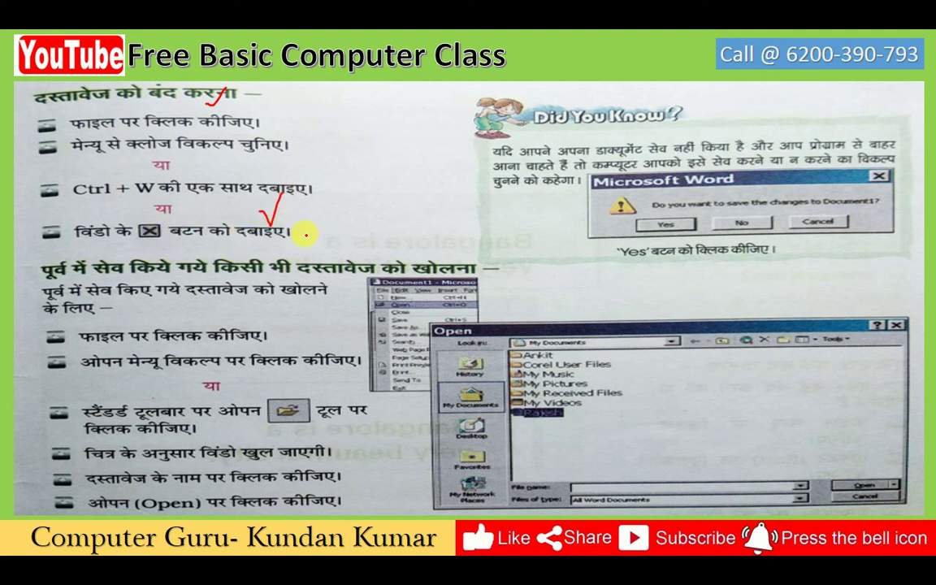
key(alt+Tab)
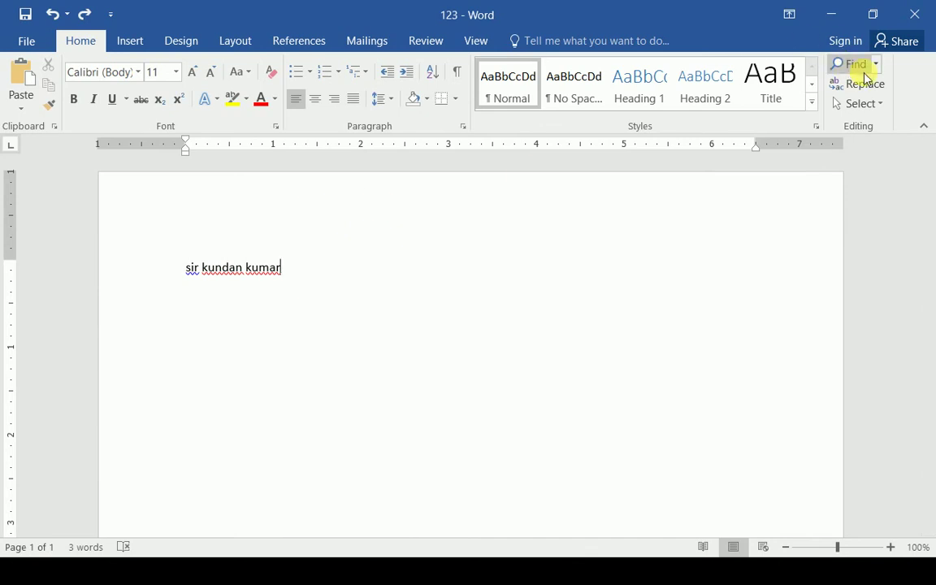
key(alt+Tab)
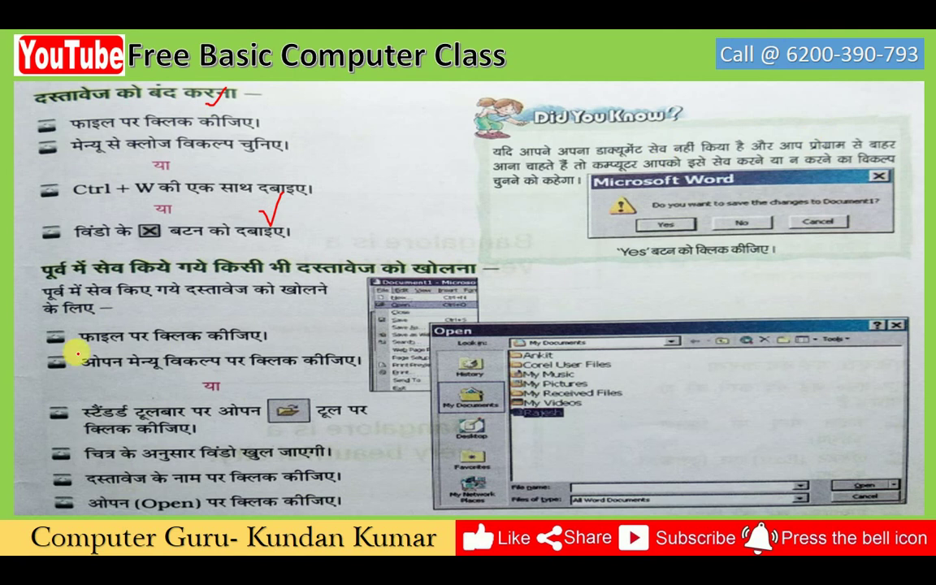
- Tick the heading on opening saved documents and its menu option, toolbar tool, window and Open instructions in red
drag(411, 268, 432, 256)
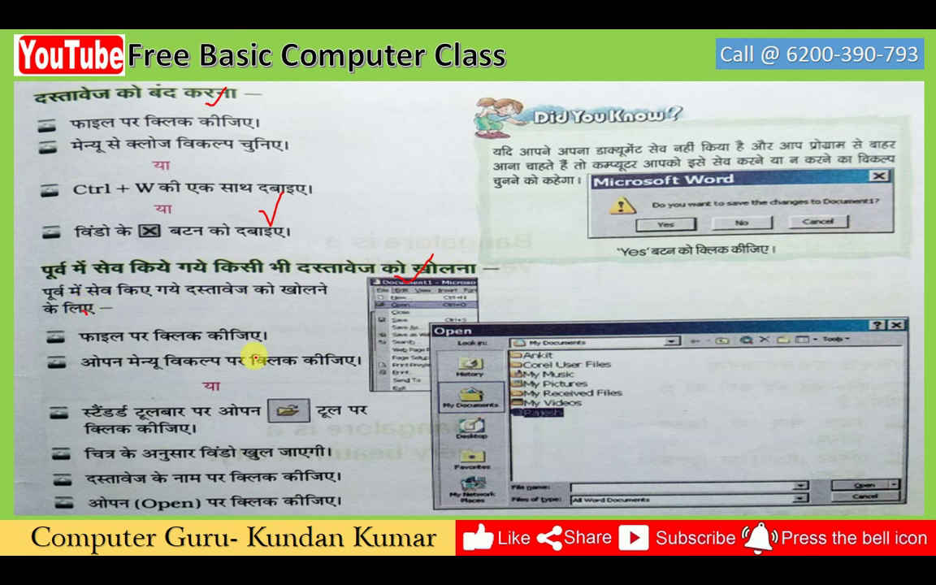
drag(150, 367, 191, 349)
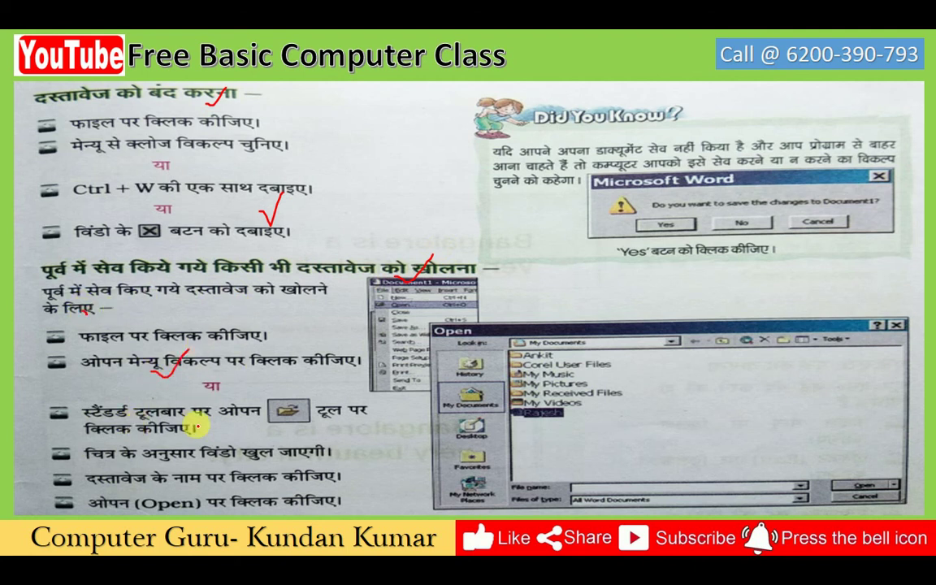
drag(279, 410, 307, 399)
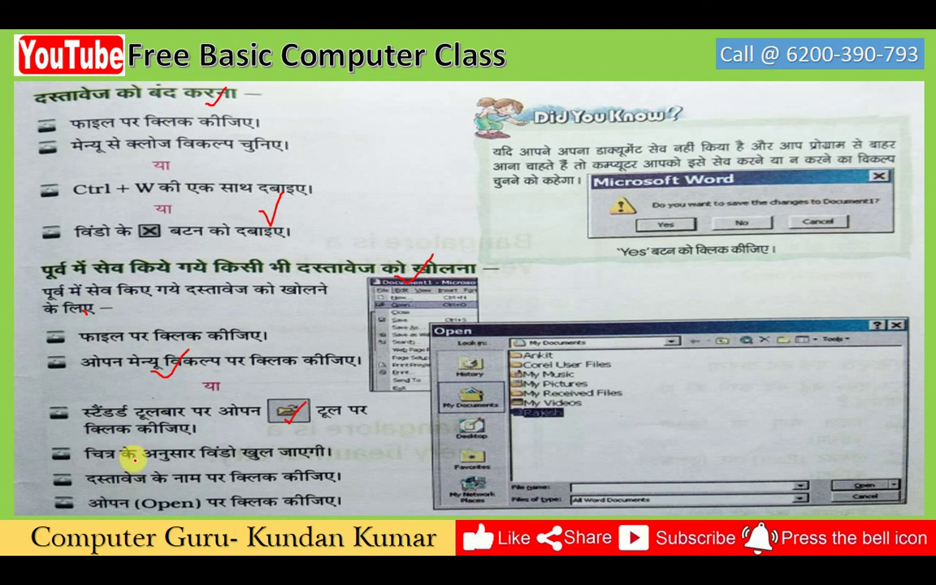
drag(238, 460, 258, 442)
drag(180, 510, 200, 490)
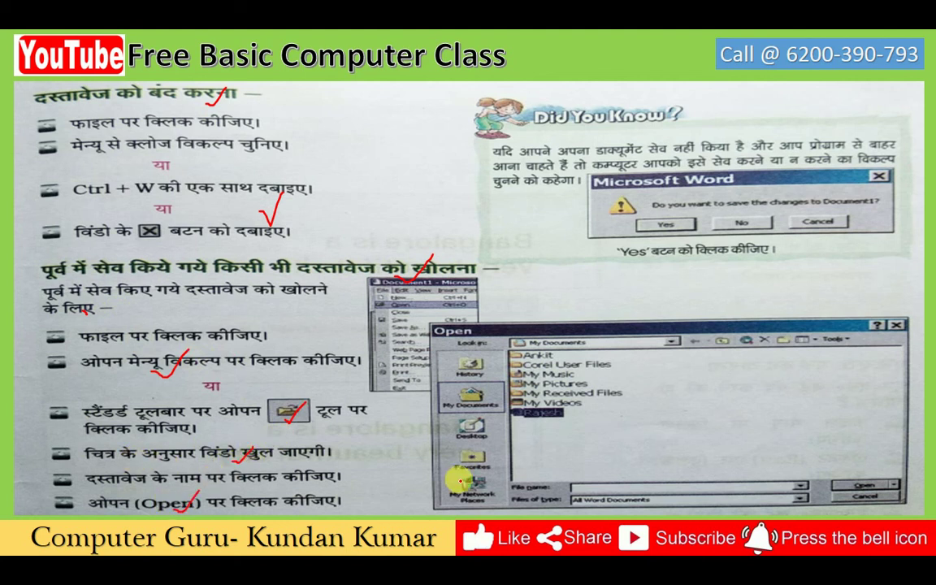
- Advance to the Undo and Redo Commands slide, mark its heading, and underline words in the first paragraph, including "Action", in red
key(Right)
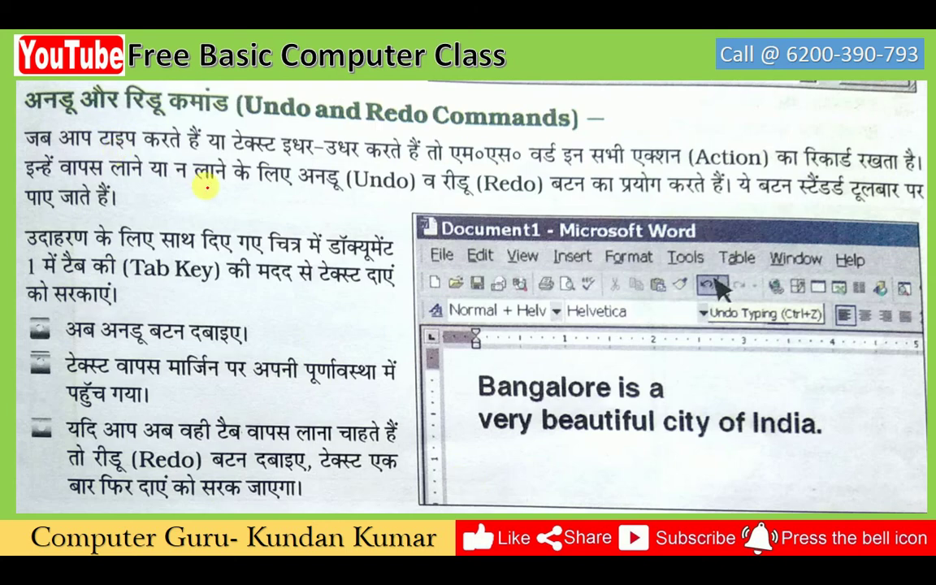
drag(27, 113, 228, 112)
drag(366, 128, 406, 92)
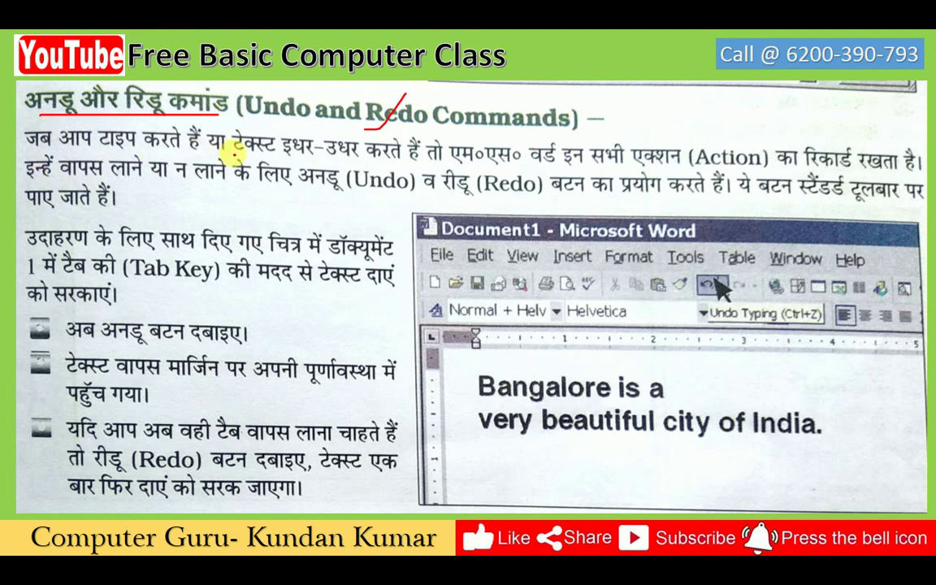
drag(380, 162, 413, 161)
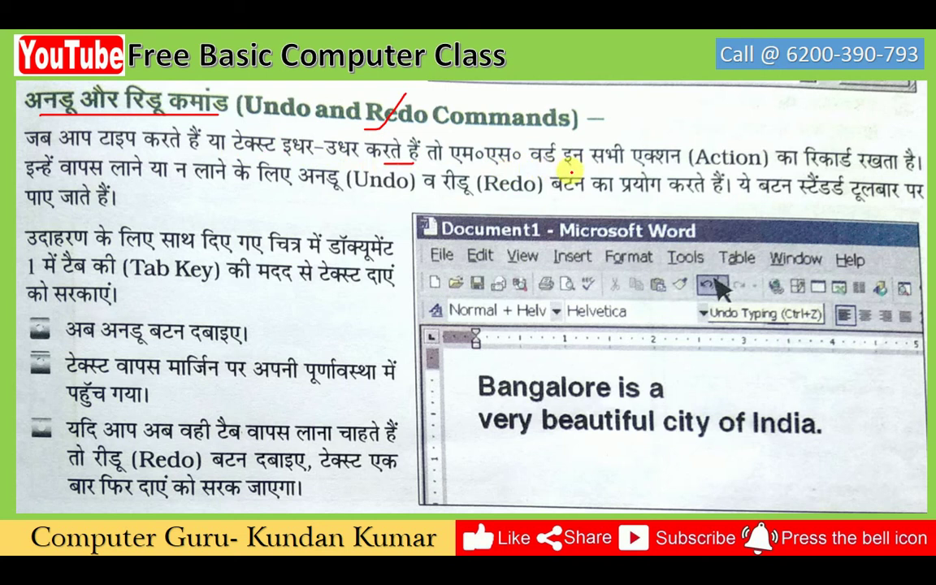
drag(713, 169, 741, 169)
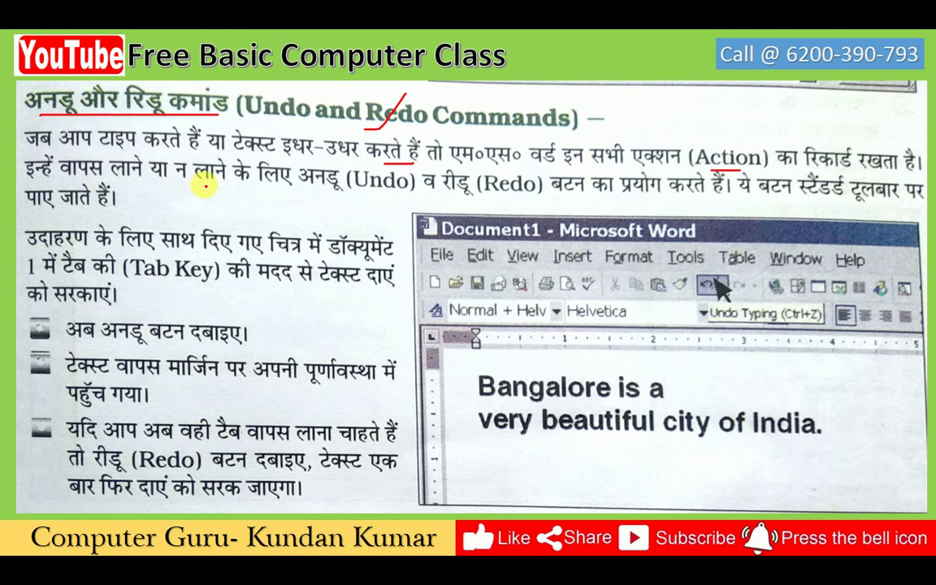
- Underline "Undo" and "प्रयोग करते" in the first paragraph in red, and tick the undo button in the pictured Word toolbar
drag(350, 195, 408, 195)
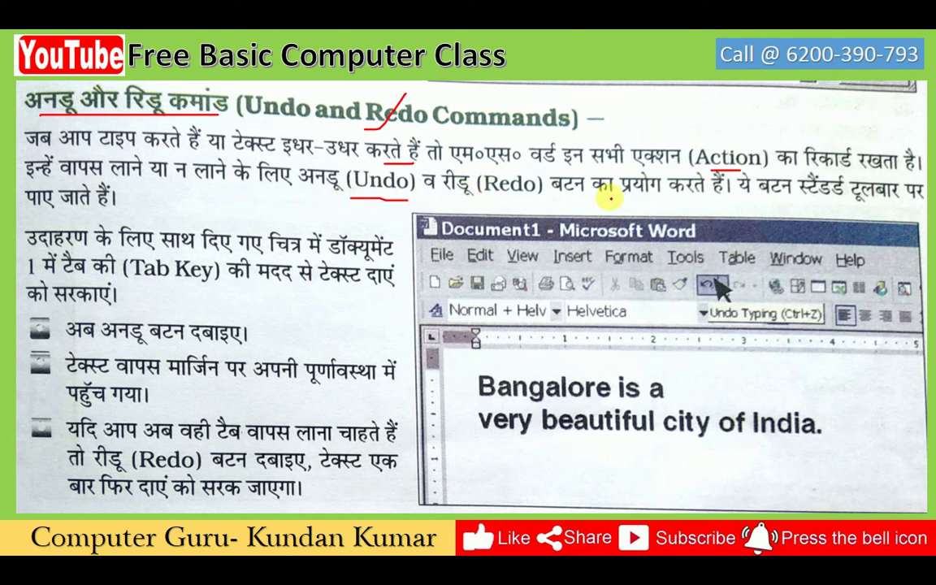
drag(621, 192, 700, 192)
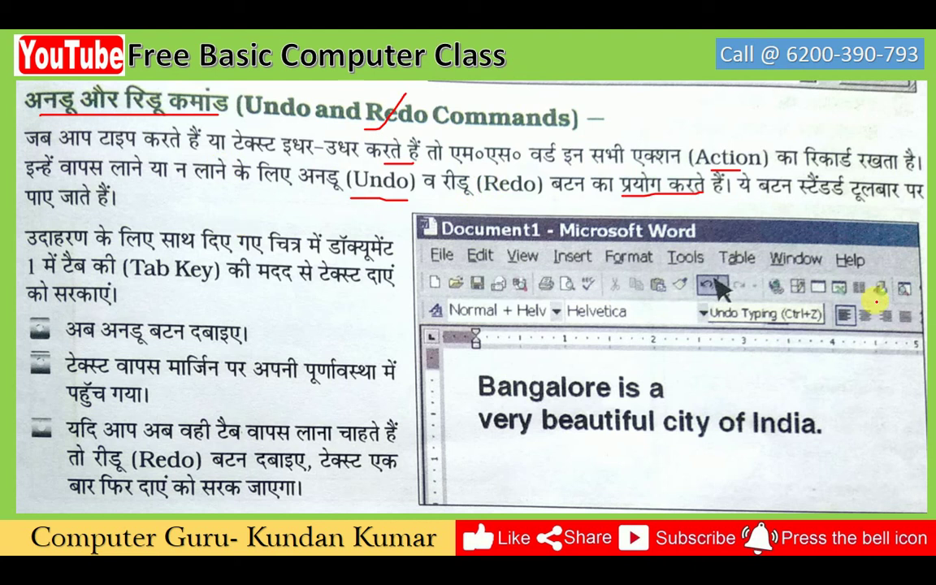
drag(710, 289, 728, 276)
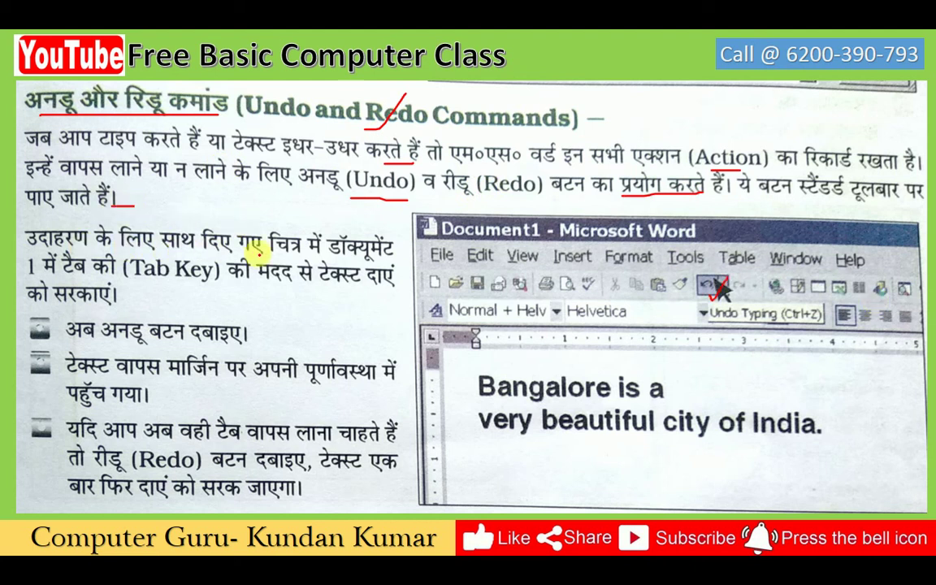
- Mark the Tab Key example paragraph and the three bullet points on using undo and redo in red
drag(176, 284, 185, 274)
drag(65, 307, 111, 290)
drag(241, 344, 276, 341)
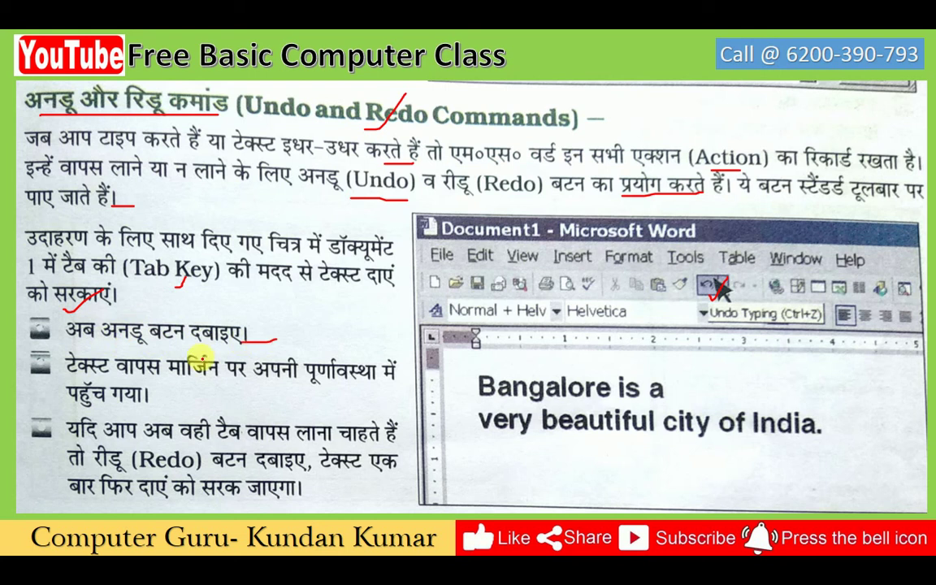
drag(104, 402, 139, 367)
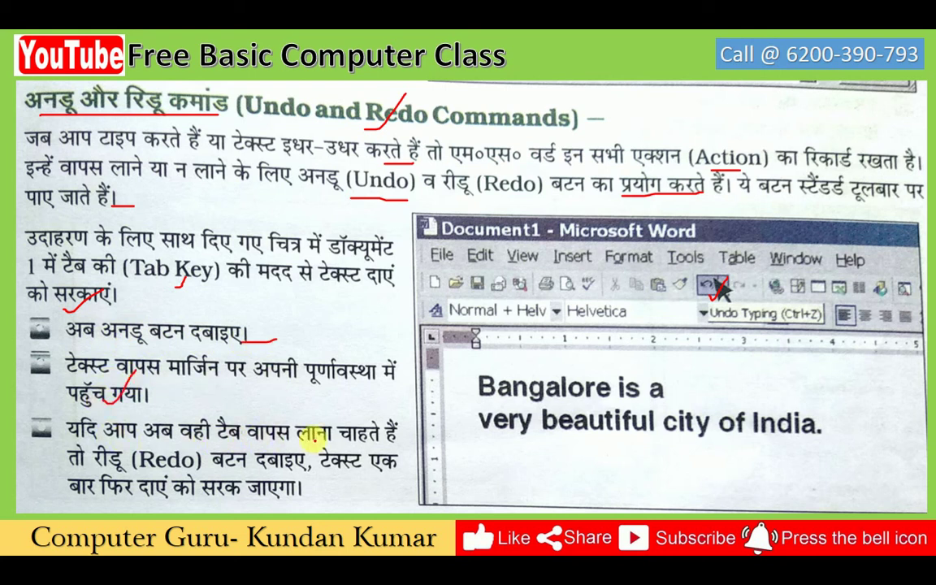
drag(161, 490, 234, 436)
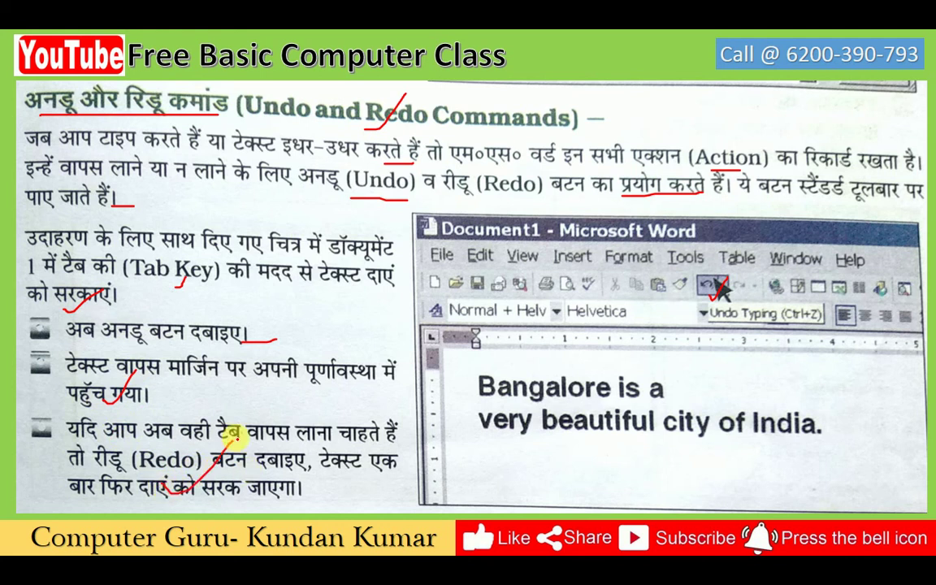
- Switch to the blank Word document, enter two first names on one line, and insert two tabs between them
key(alt+Tab)
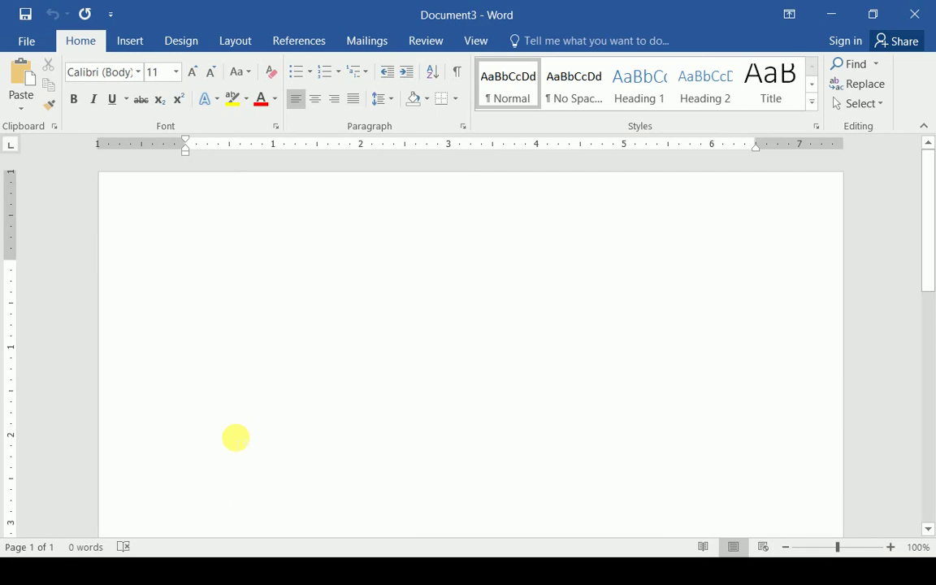
text(ram)
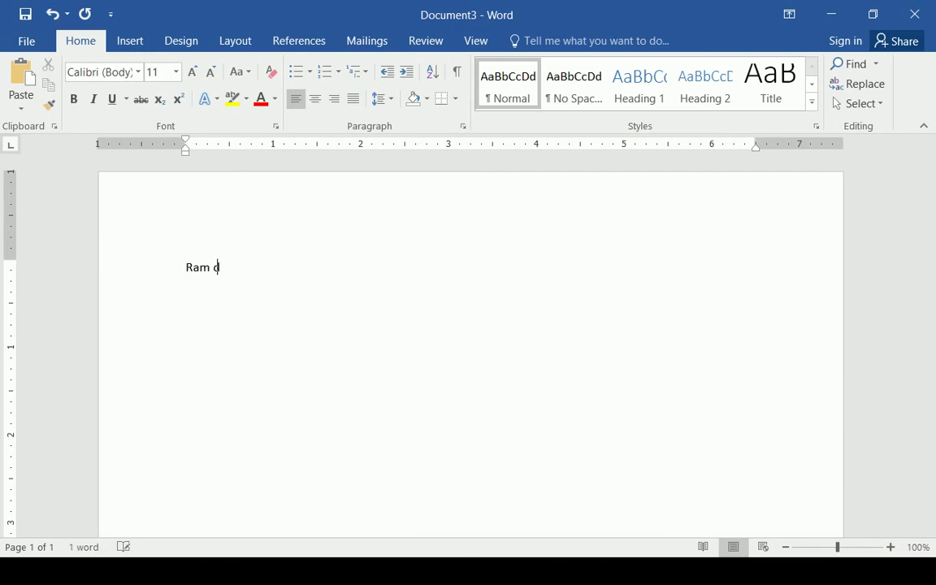
click(210, 267)
key(Tab)
key(Tab)
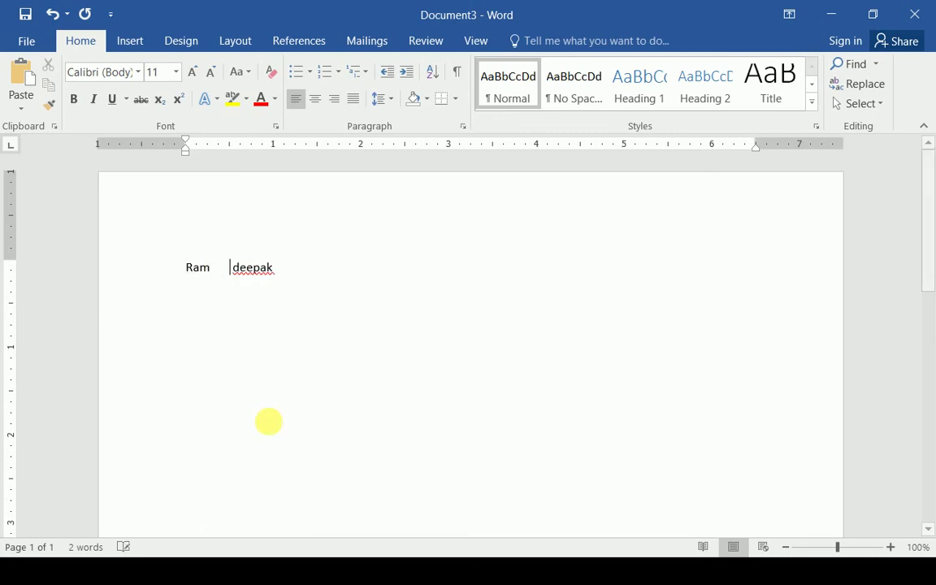
- Undo the tab spacing between the two names, and redo it
key(ctrl+z)
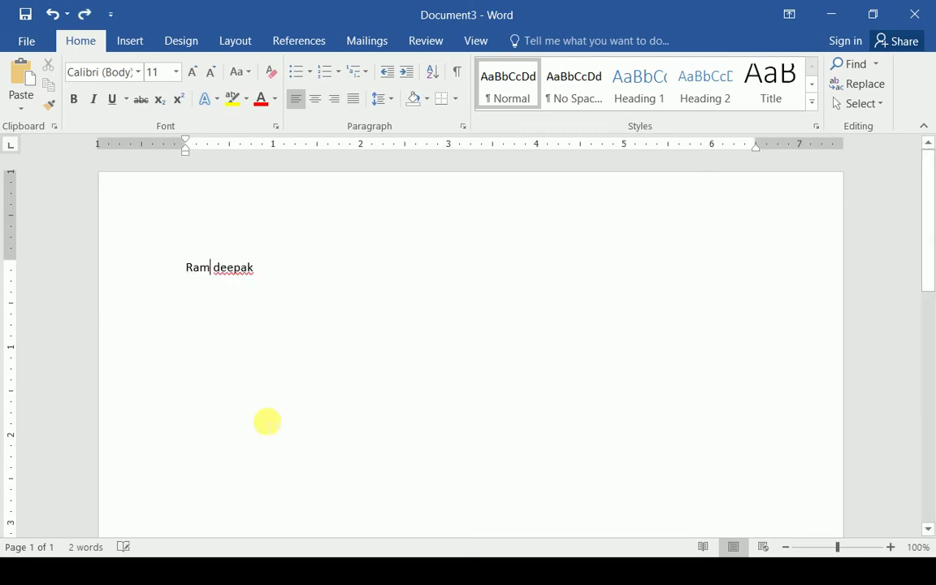
key(ctrl+y)
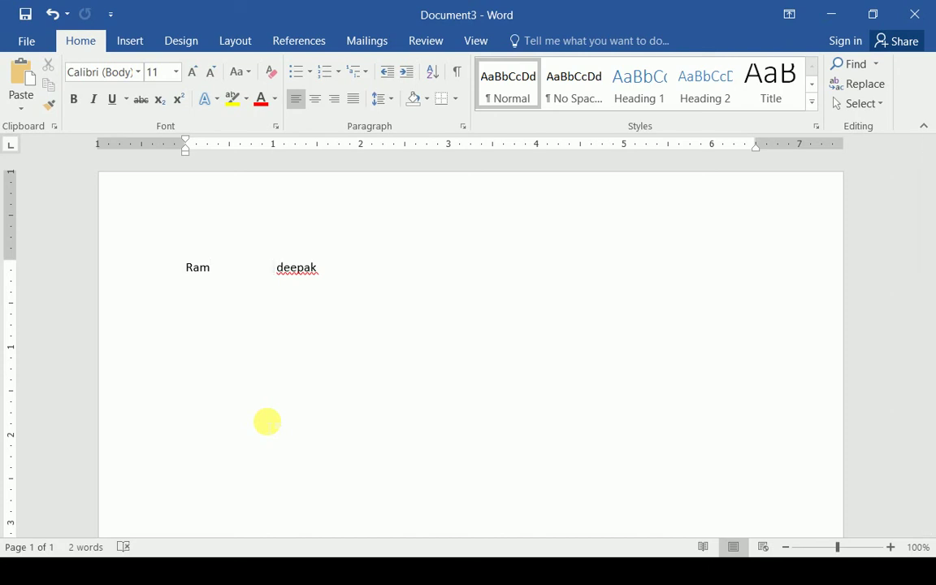
- Return to the PowerPoint slide show, advance one slide, and mark the heading "क्या आप जानते हैं?" and the end of the first text line in red
key(alt+Tab)
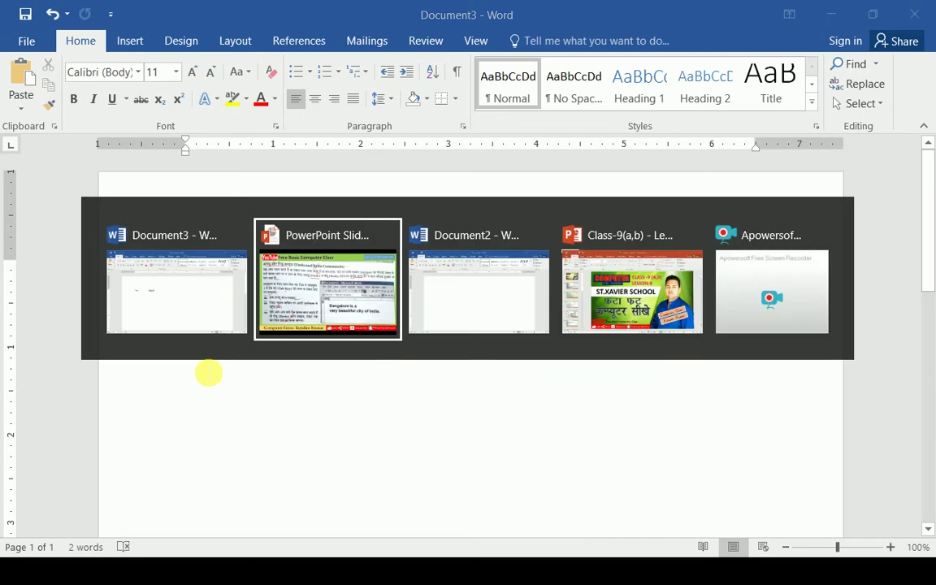
click(134, 335)
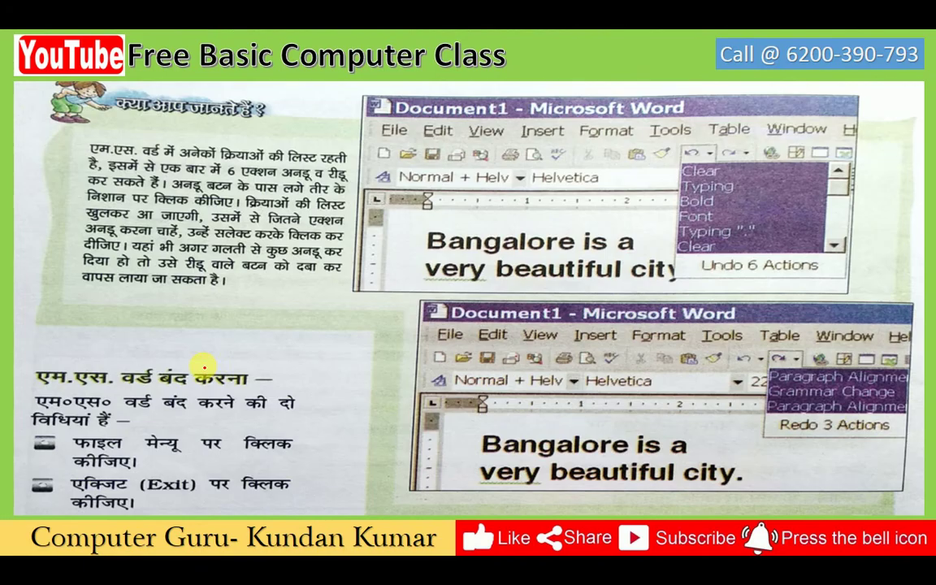
mouse_move(130, 124)
mouse_down()
mouse_move(183, 123)
mouse_move(280, 96)
mouse_up()
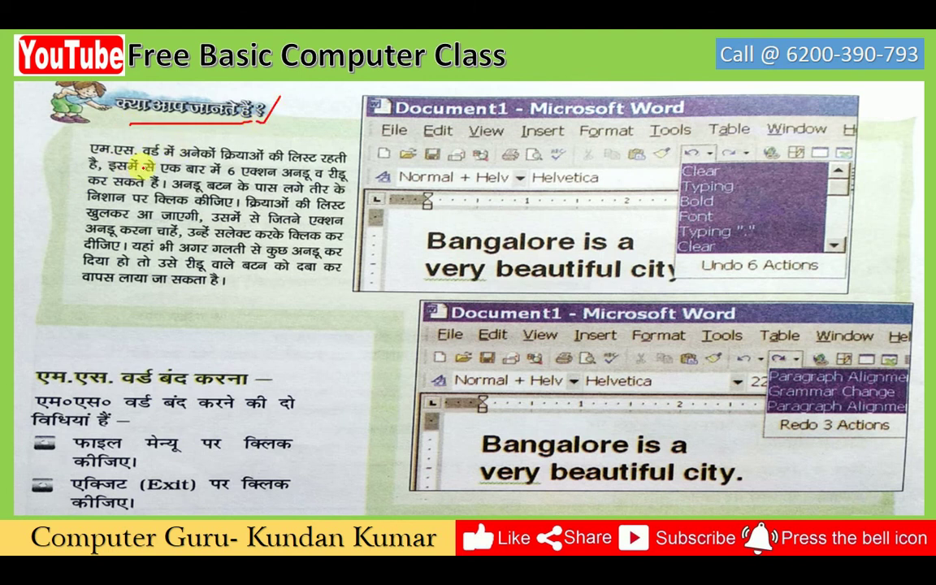
drag(320, 163, 347, 160)
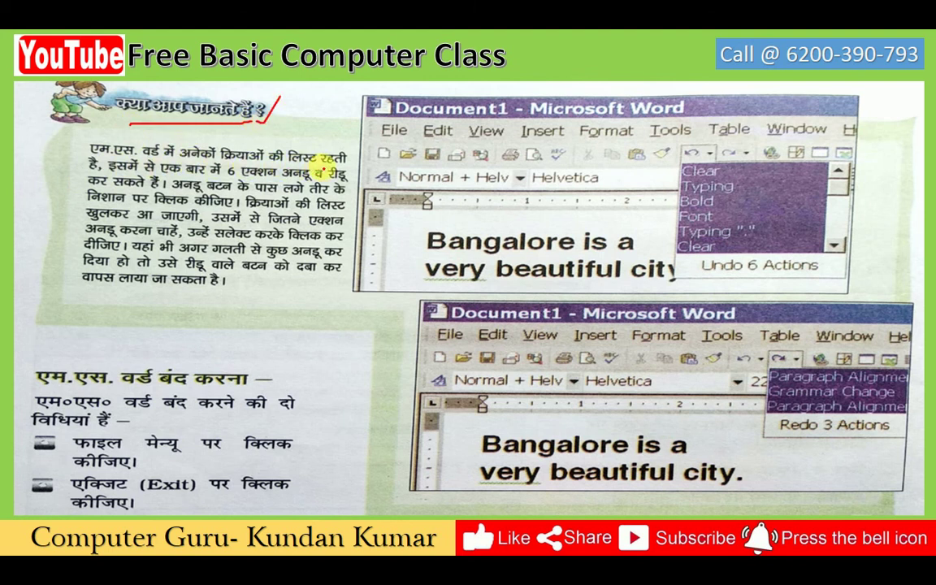